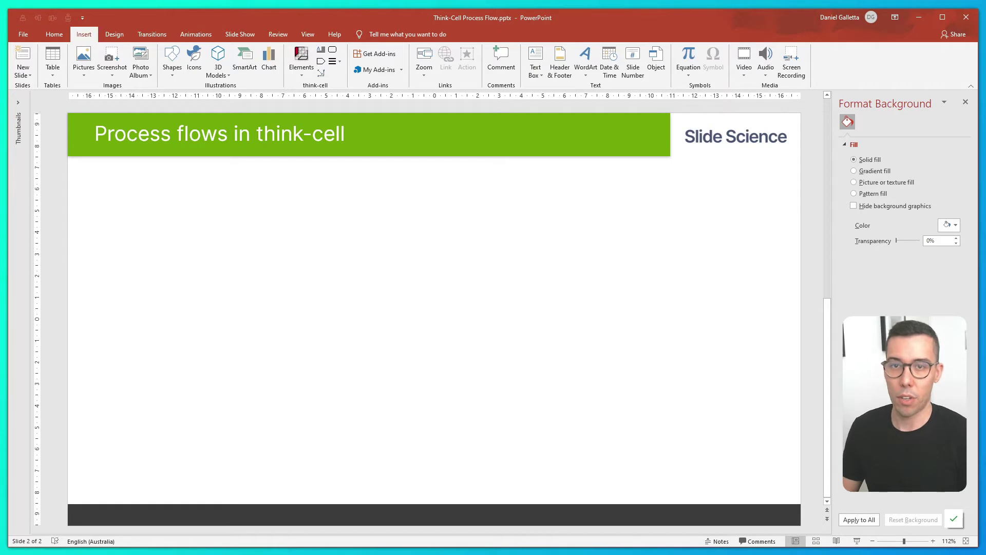
- Insert a think-cell right pentagon in the middle of the blank slide and label it "Phase 1"
left_click(324, 63)
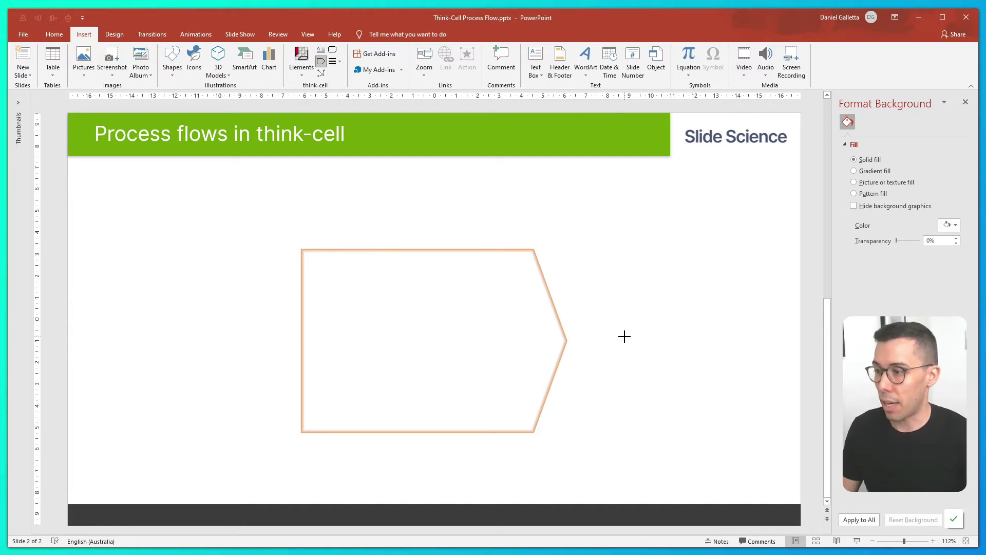
left_click(422, 340)
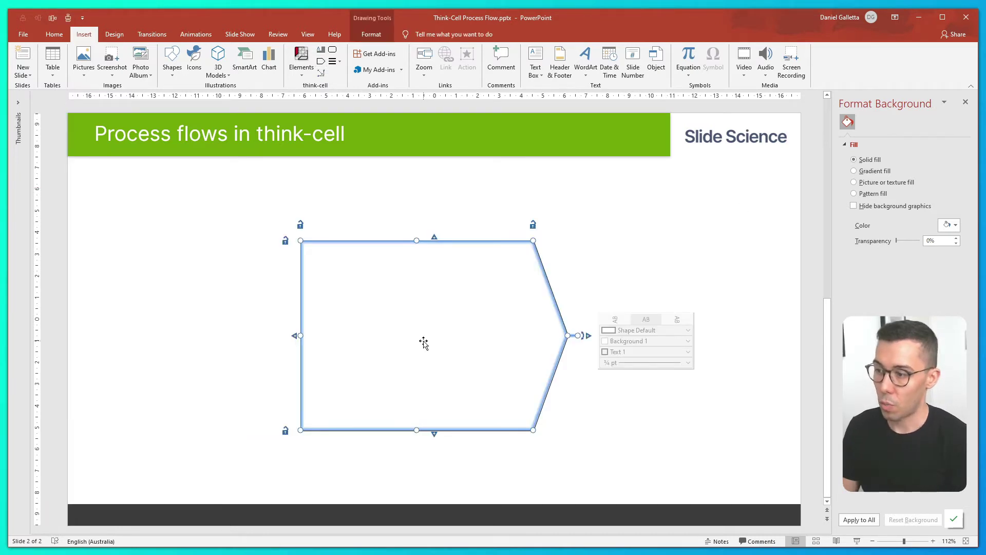
type("Phase 1")
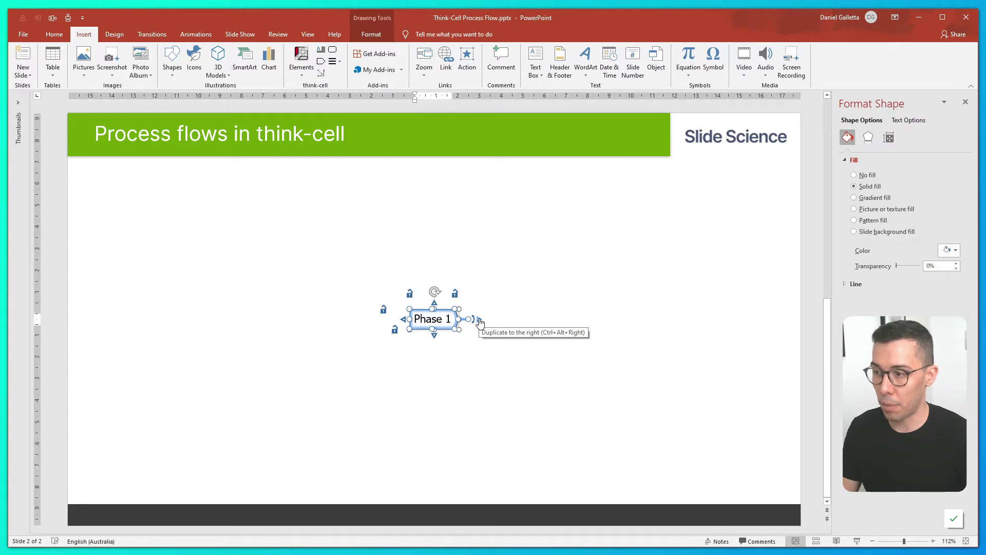
- Duplicate the Phase 1 shape to the right twice, labelling the copies "Phase 2" and "Phase 3"
left_click(479, 321)
key("BackSpace")
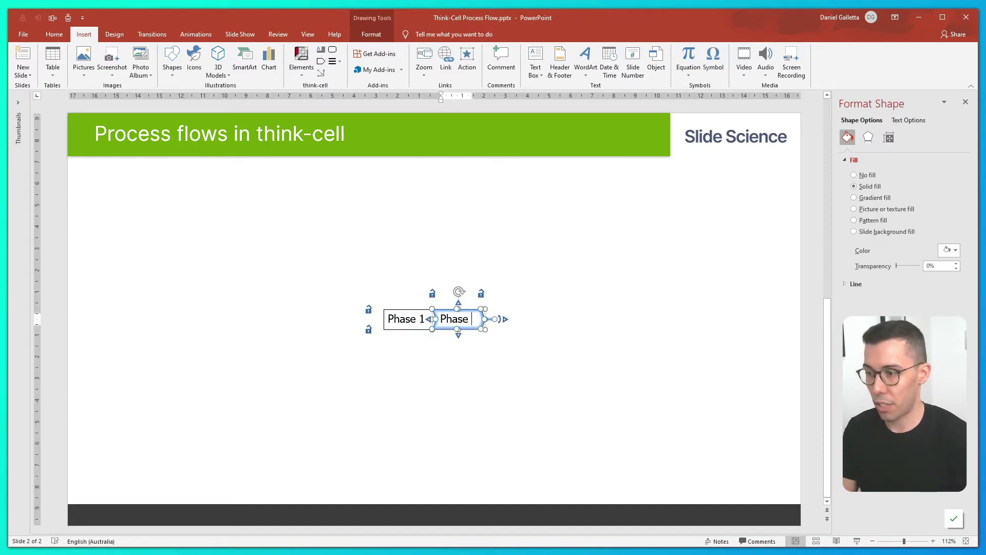
type("2")
left_click(500, 320)
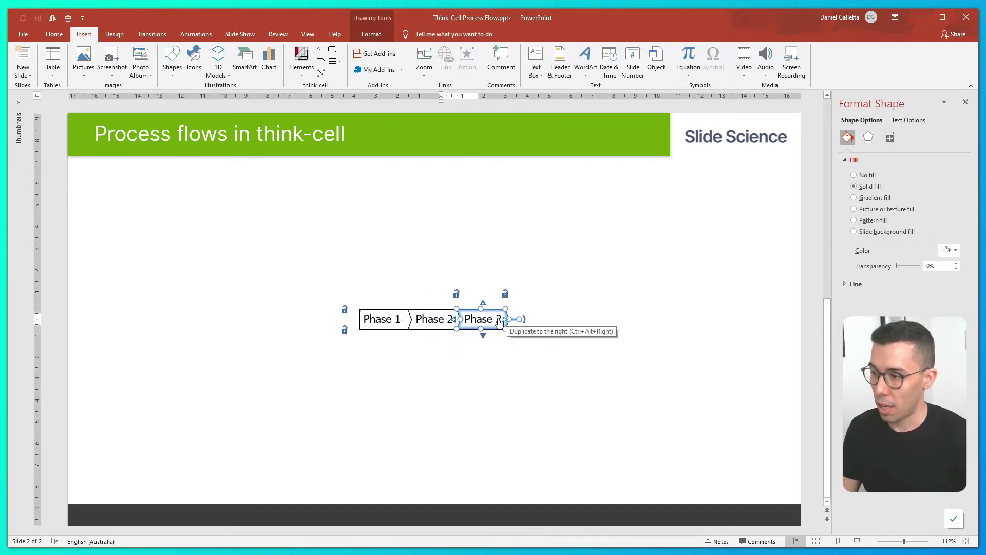
left_click(490, 319)
key("BackSpace")
type("3")
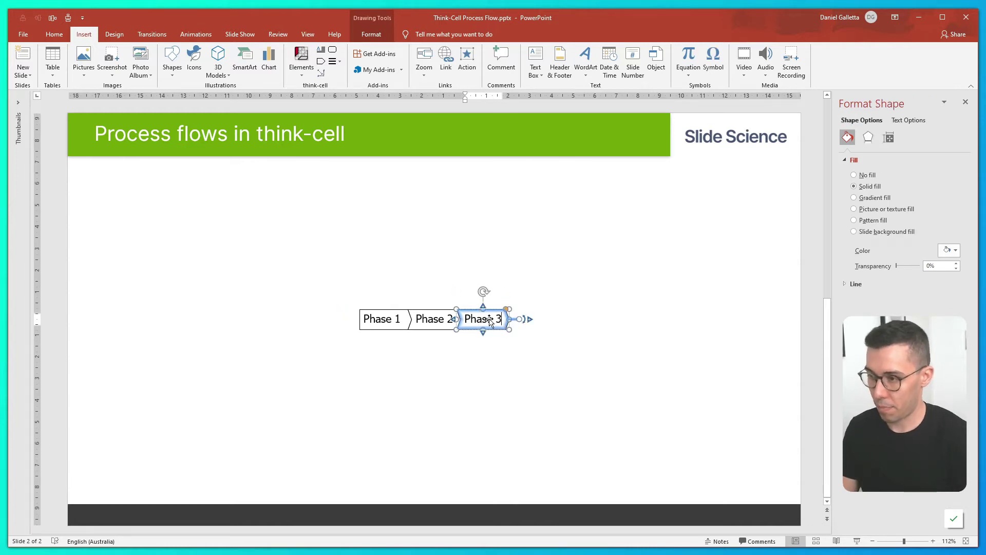
- Insert a text row below all three phase shapes and duplicate it downward to make three rows
left_click(381, 319)
left_click(484, 319, "shift")
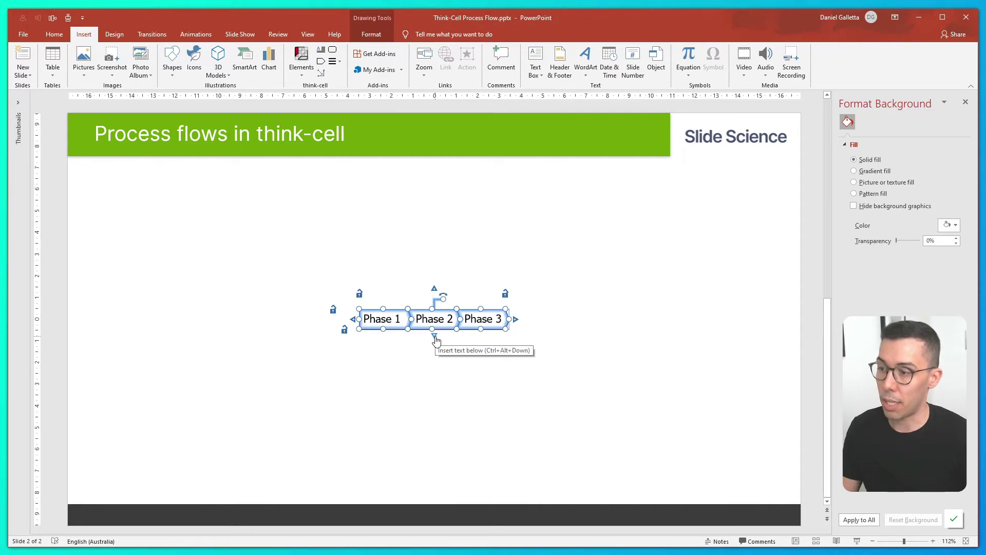
left_click(434, 337)
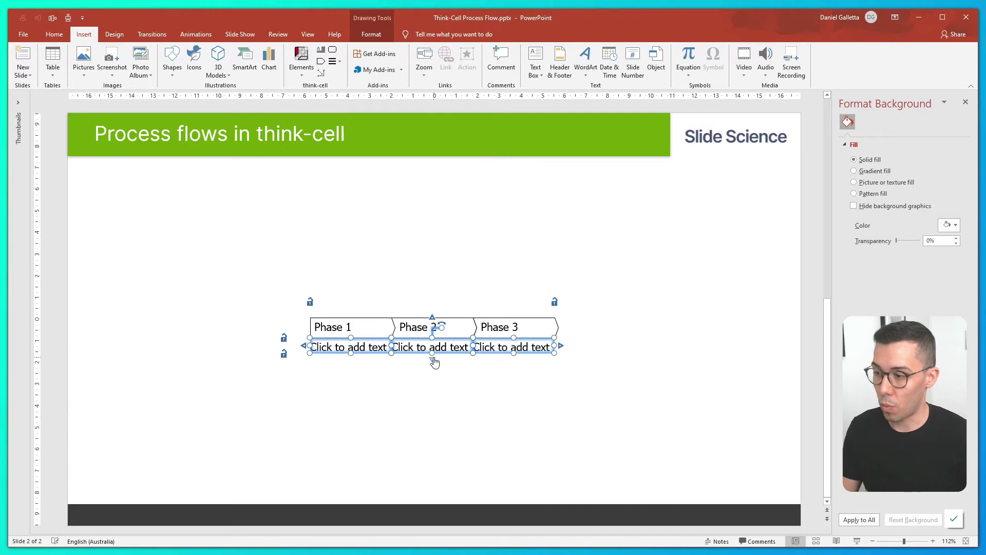
left_click(434, 362)
left_click(434, 368)
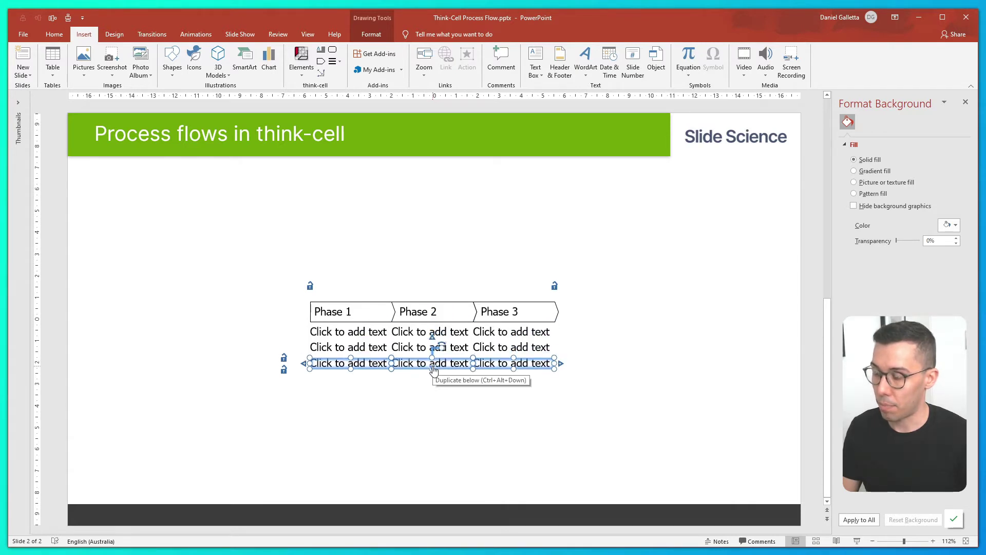
left_click(524, 428)
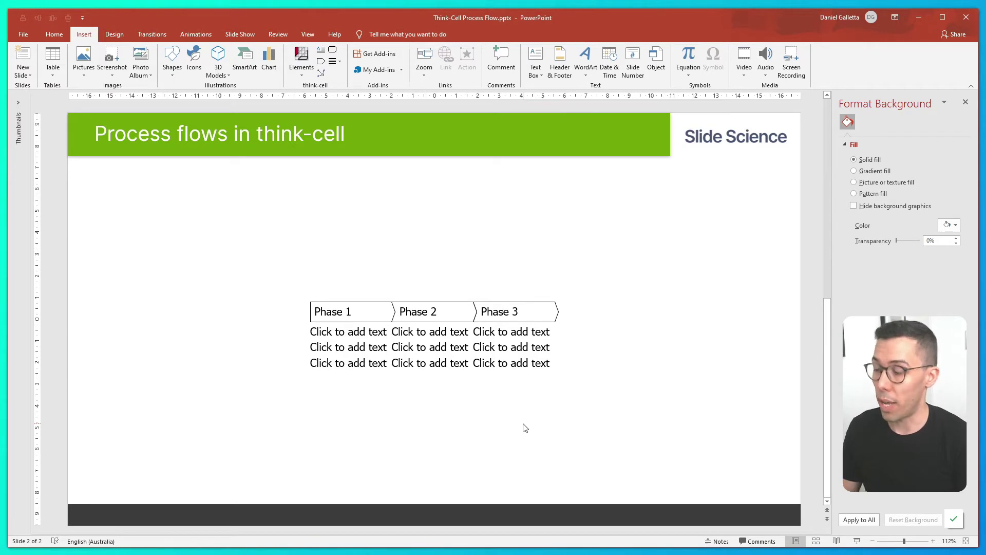
- Duplicate the three text cells under Phase 1 to the left to create a row-label column
left_click(356, 332)
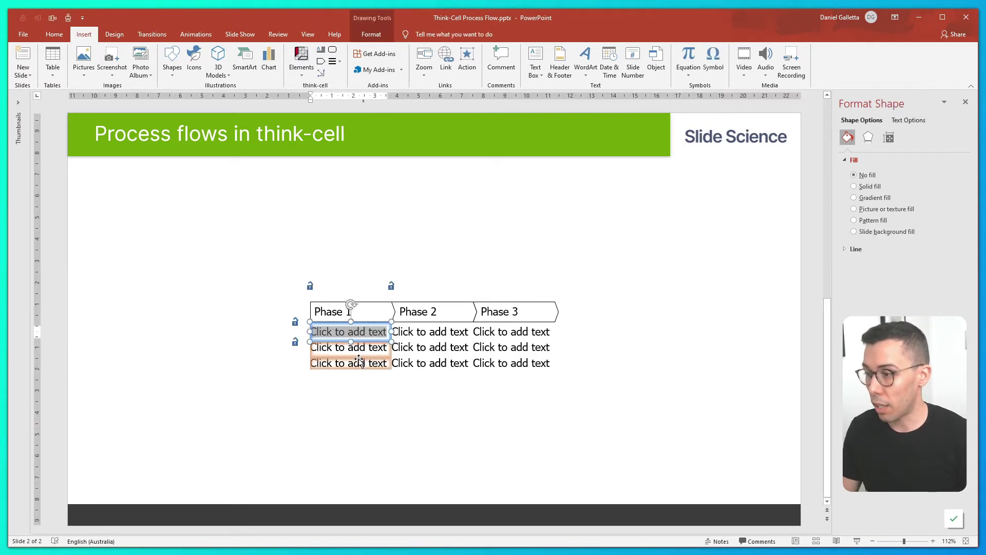
left_click_drag(359, 361, 359, 363)
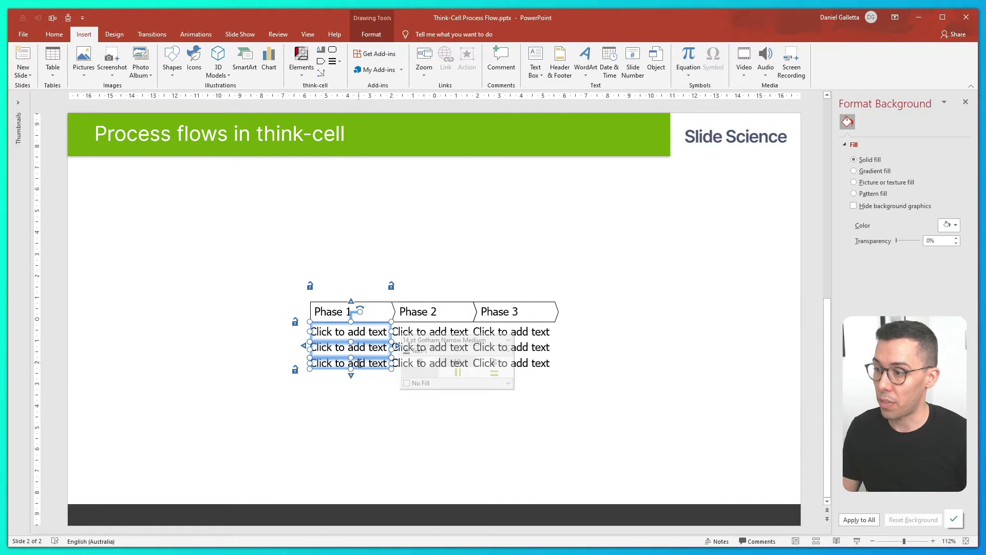
left_click(304, 349)
left_click(389, 426)
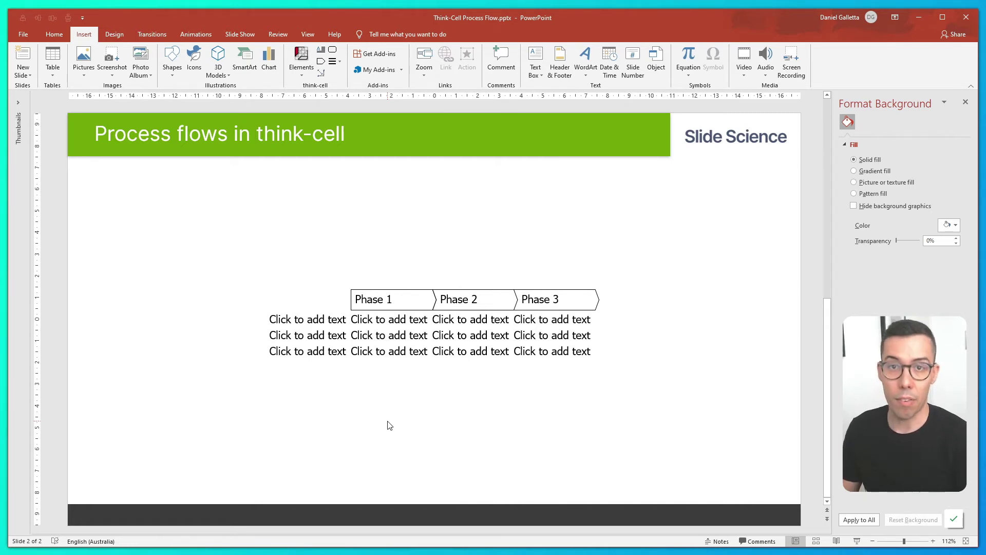
- Label the first row "Description" and enter the Phase 1 bullet "Develop fact base and view of current market conditions"
left_click(316, 320)
type("Description")
key("Tab")
type("* Develop fact base and view of current market conditions")
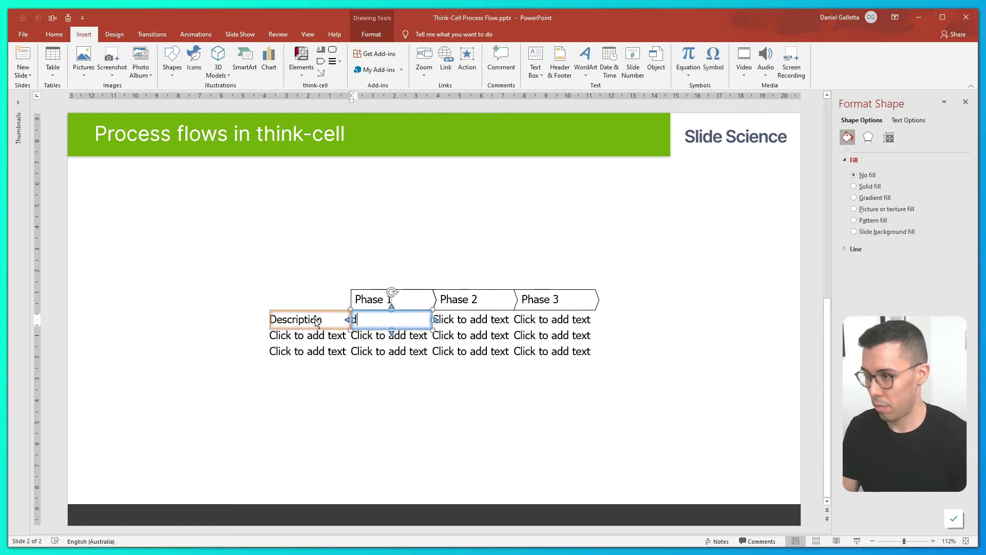
- Add the bullets "Understand competitor products and positioning" for Phase 2 and "Develop initial view on new product(s) to add to existing suite" for Phase 3
key("Tab")
type("* Understand competitor products and positioning")
key("Tab")
type("* Develop initial view on new product(s) to add to existing suite")
left_click(343, 329)
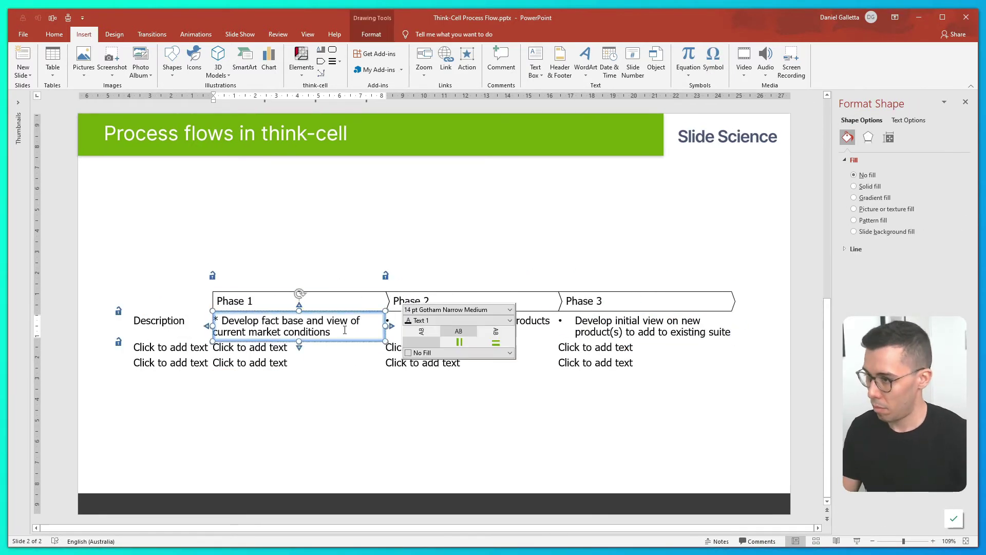
- Fill the Method row: desktop research, expert interviews plus Excel modelling (Phase 1) or mystery shopping (Phase 2); internal workshops with Product, Tech, Distribution teams (Phase 3)
left_click(196, 351)
type("Method")
key("Tab")
type("* Desktop research")
key("Return")
type("Expert interviews, Tech and Distribution teams")
- Label the last row "Team" and list the team members' names as bullets under each phase
left_click(145, 374)
type("Lead")
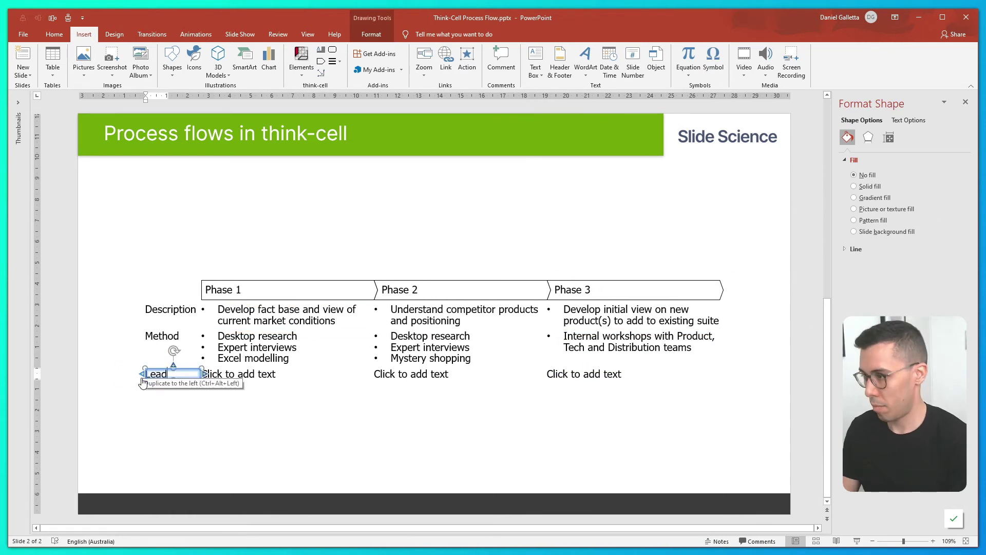
key("BackSpace")
key("BackSpace")
key("BackSpace")
key("BackSpace")
type("Team")
key("Tab")
type("* Dan")
key("Tab")
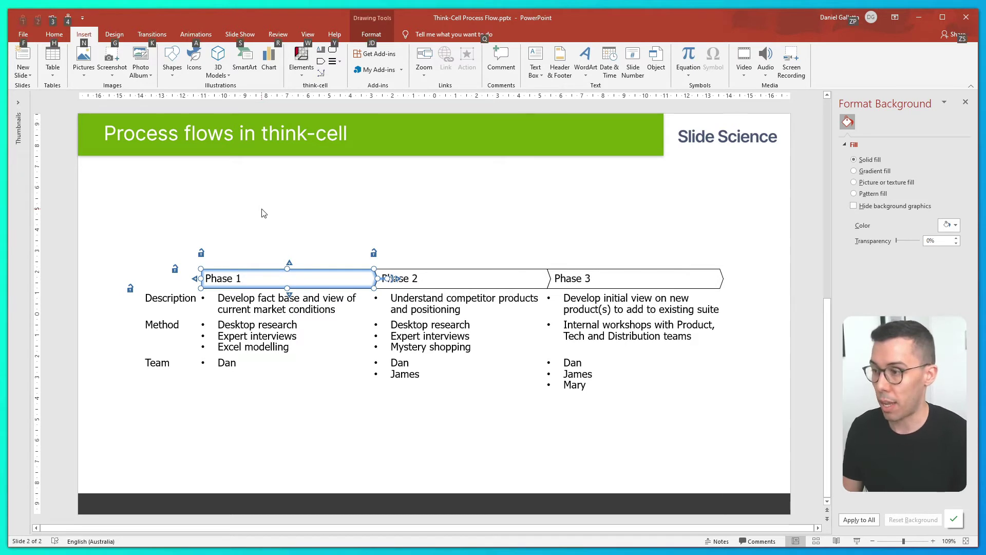
- Extend the headings to "Phase 1: Industry Analysis", "Phase 2: Competitor Analysis" and "Phase 3: Finalise Proposal"
key("Tab")
key("Tab")
key("shift+Tab")
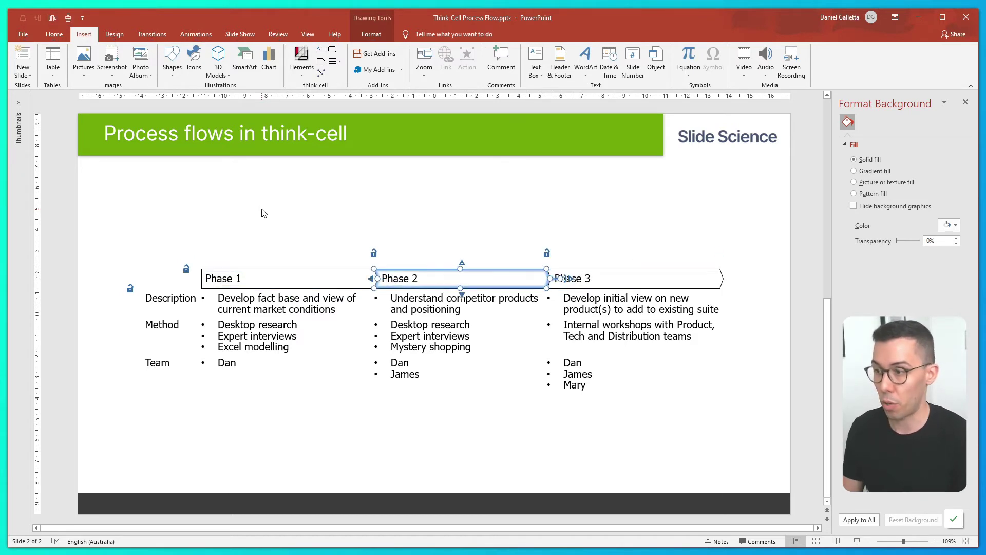
key("shift+Tab")
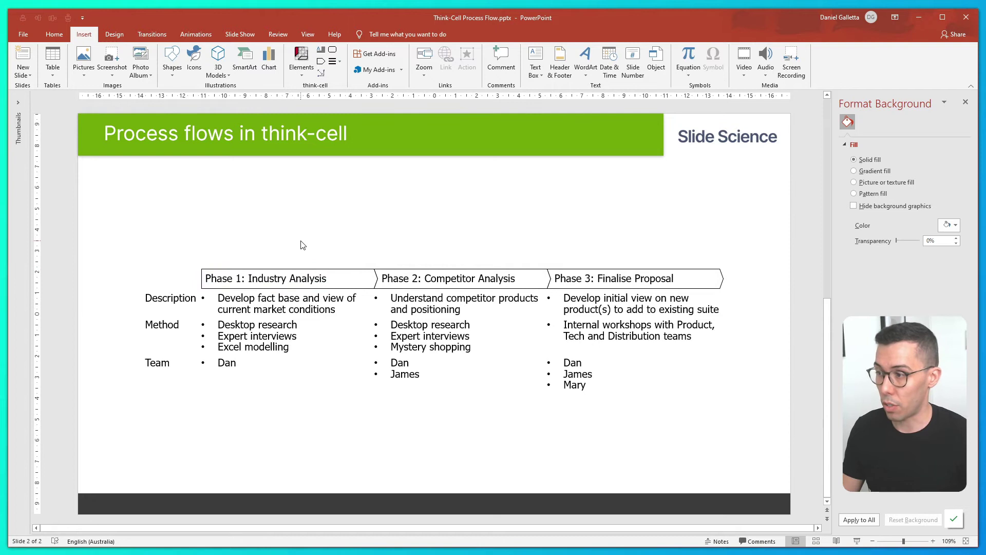
- Fill the Phase 1 shape with Accent 1, Phase 2 with Accent 2 and Phase 3 with dark green R41 G64 B0
left_click(340, 275)
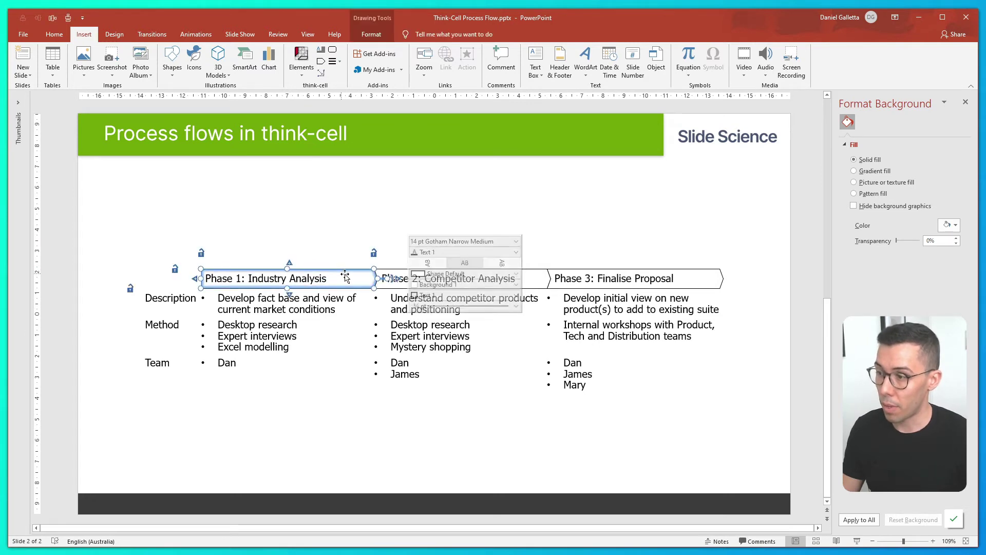
left_click(430, 285)
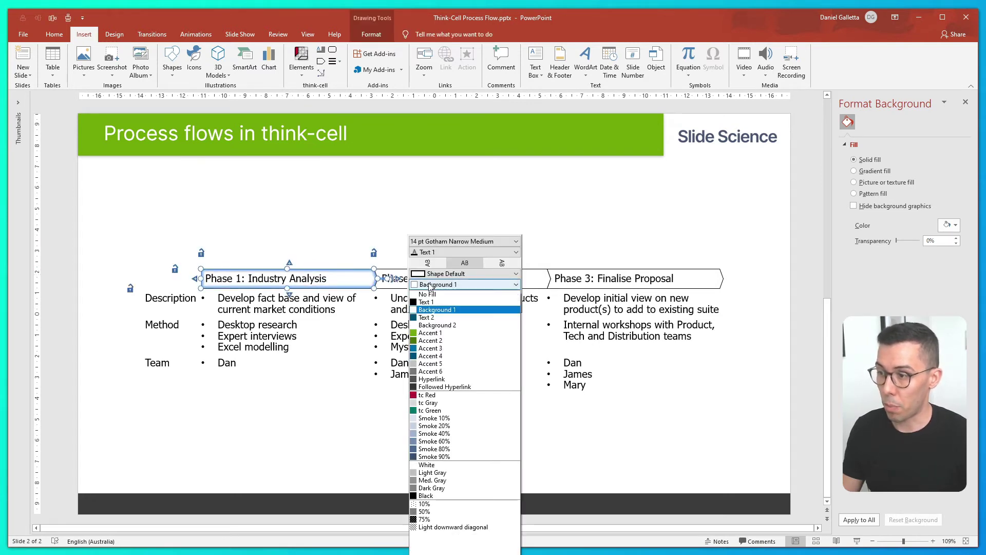
left_click(431, 333)
left_click(541, 286)
left_click(636, 290)
left_click(637, 343)
left_click(634, 285)
left_click(810, 290)
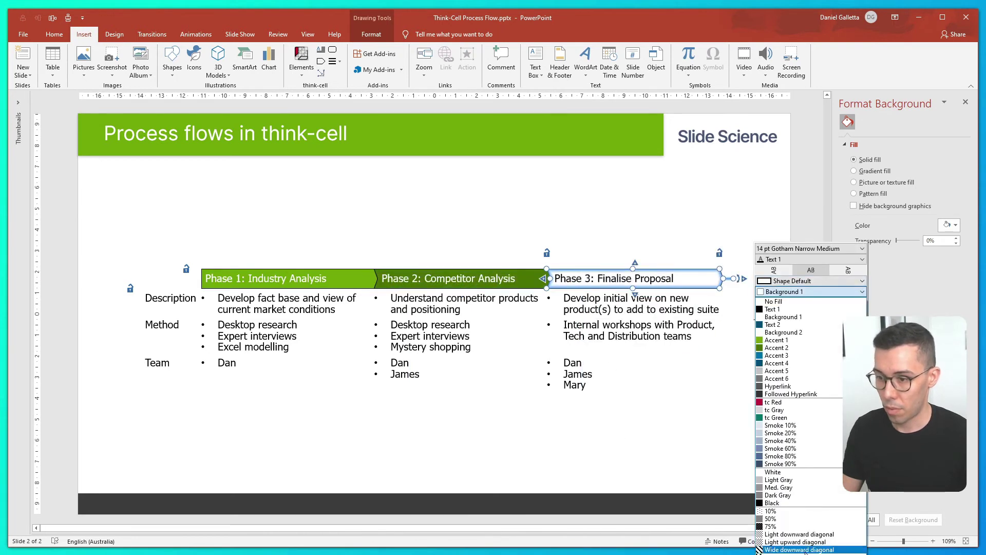
left_click(810, 354)
left_click(633, 220)
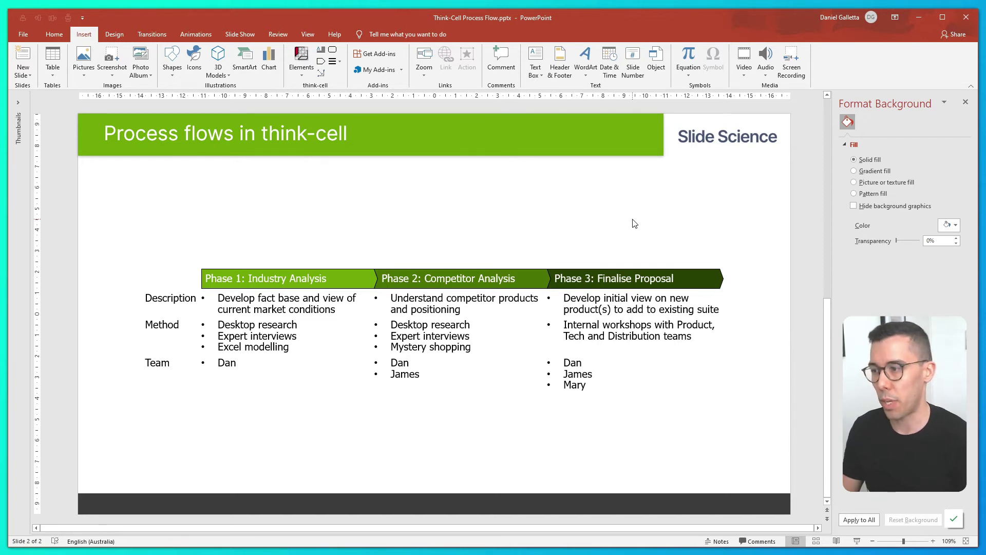
- Set the outline of all three phase shapes to Background 1 and make the line thicker
left_click(329, 278)
left_click(635, 279, "shift")
left_click(760, 295)
left_click(764, 306)
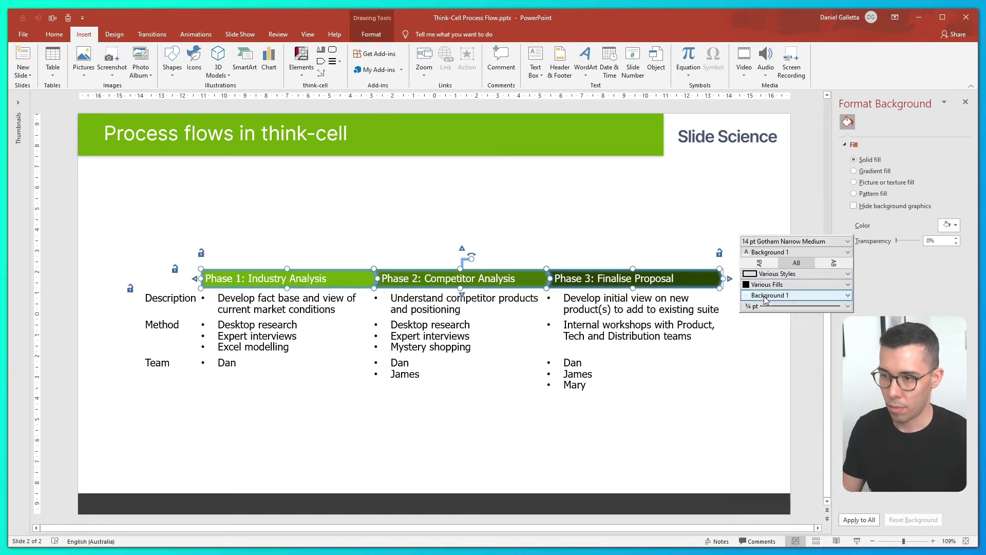
left_click(765, 306)
left_click(773, 340)
left_click(751, 449)
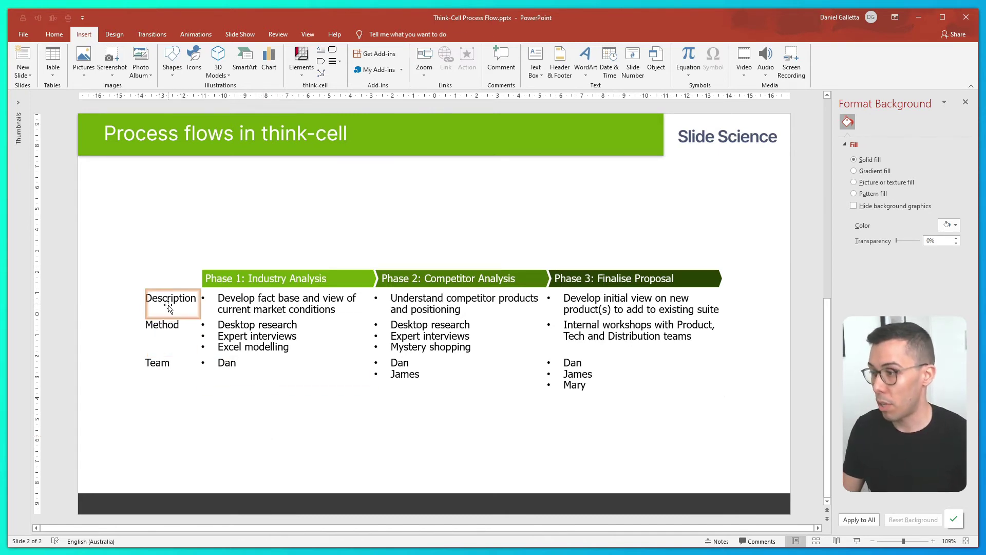
- Apply horizontal banding to all the text cells below the phases and set the band colour to tc Gray
mouse_move(165, 308)
left_mouse_down()
mouse_move(555, 345)
mouse_move(646, 371)
left_mouse_up()
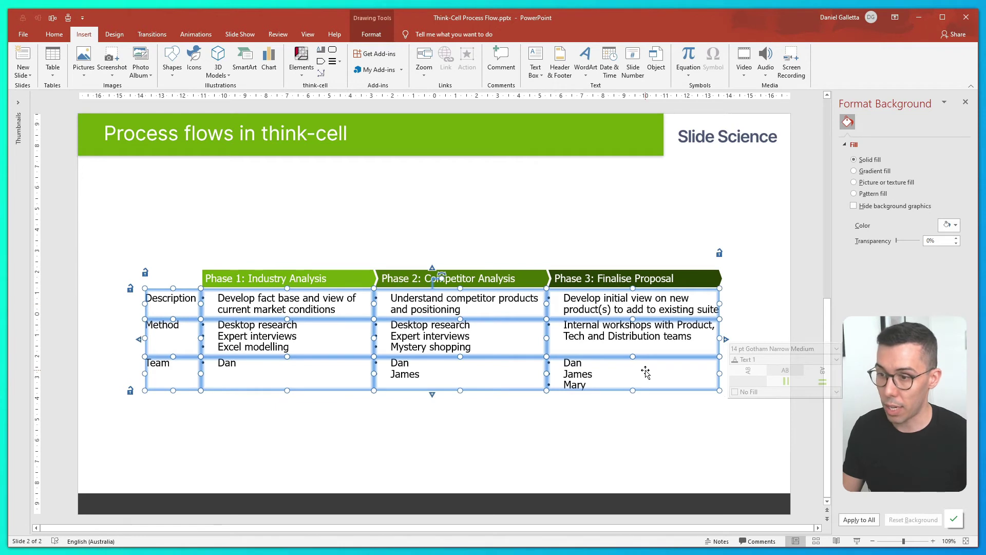
left_click(820, 385)
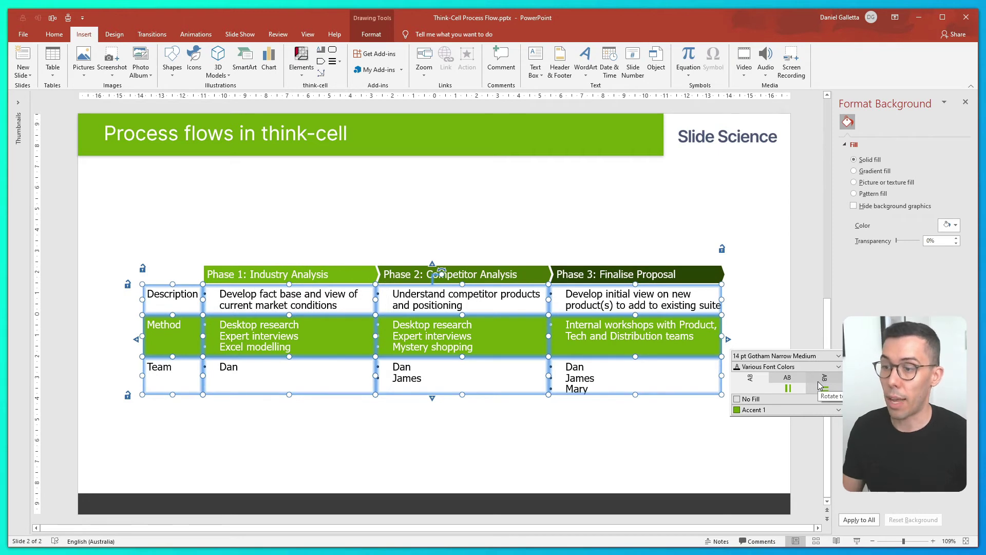
left_click(770, 410)
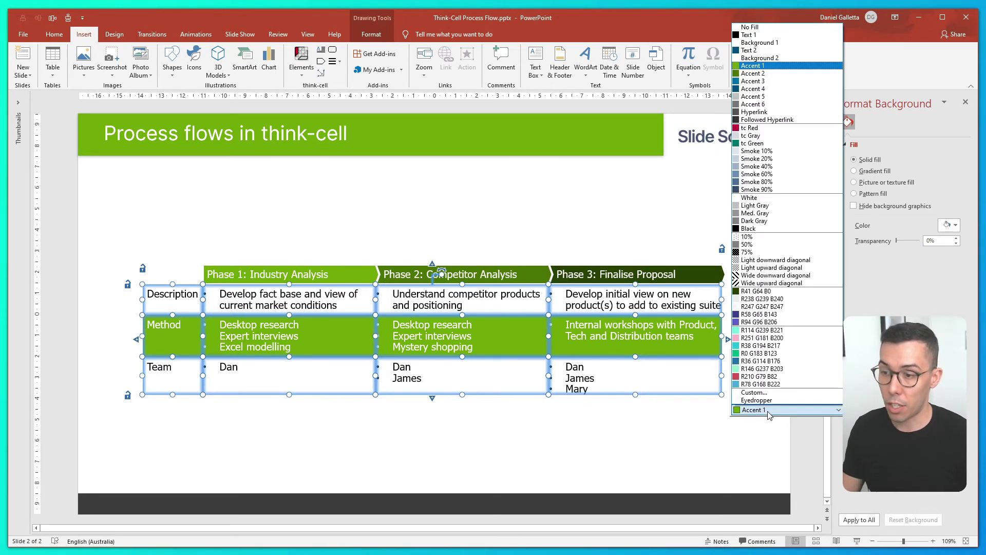
left_click(744, 138)
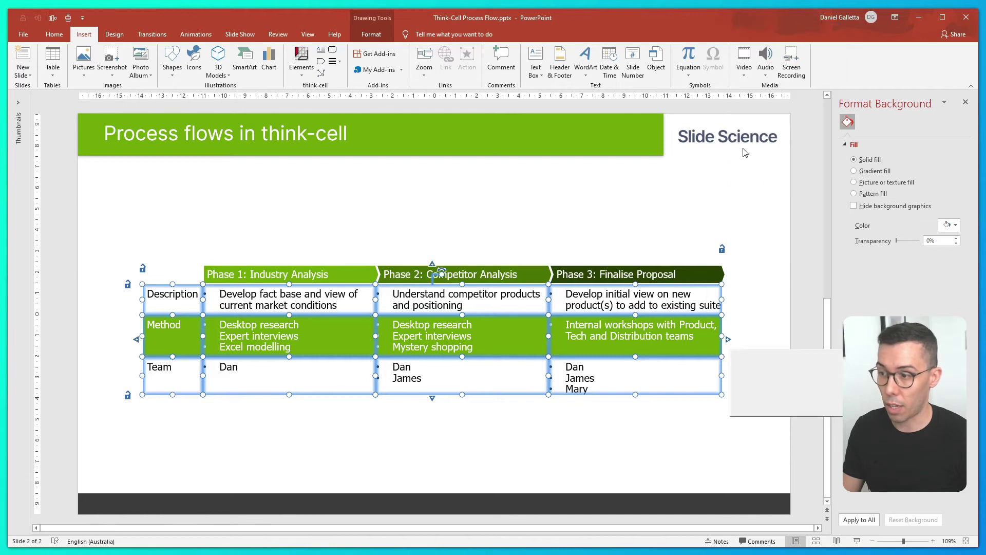
key("ctrl+z")
- Change the band colour of the Method row to a lighter gray
left_click(709, 344)
left_click(770, 421)
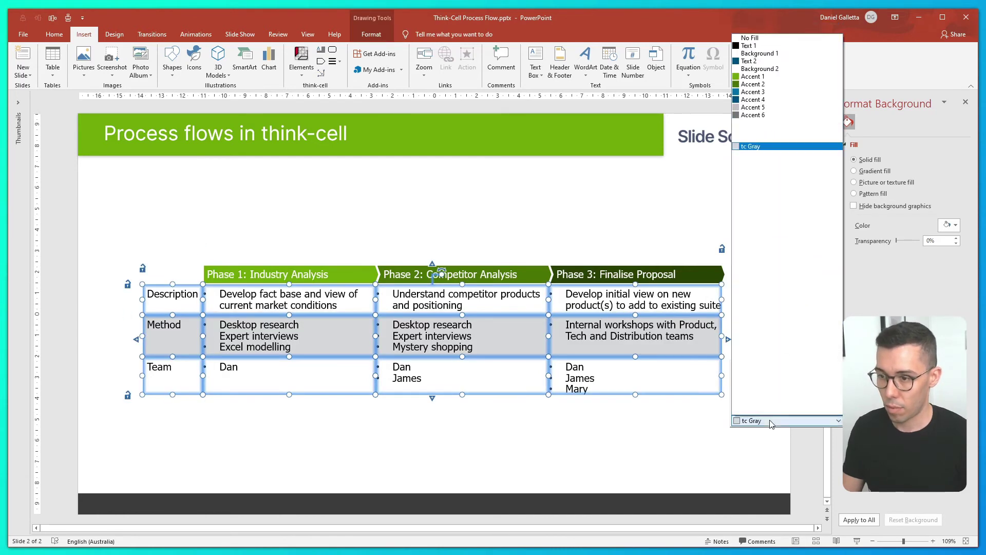
left_click(761, 405)
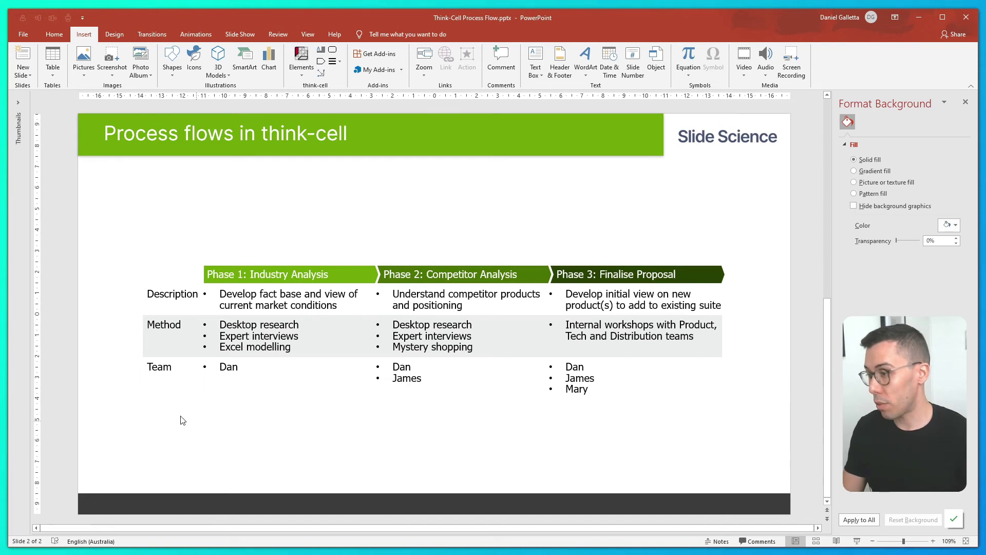
- Make the row labels Description, Method and Team bold
left_click_drag(167, 302, 180, 368)
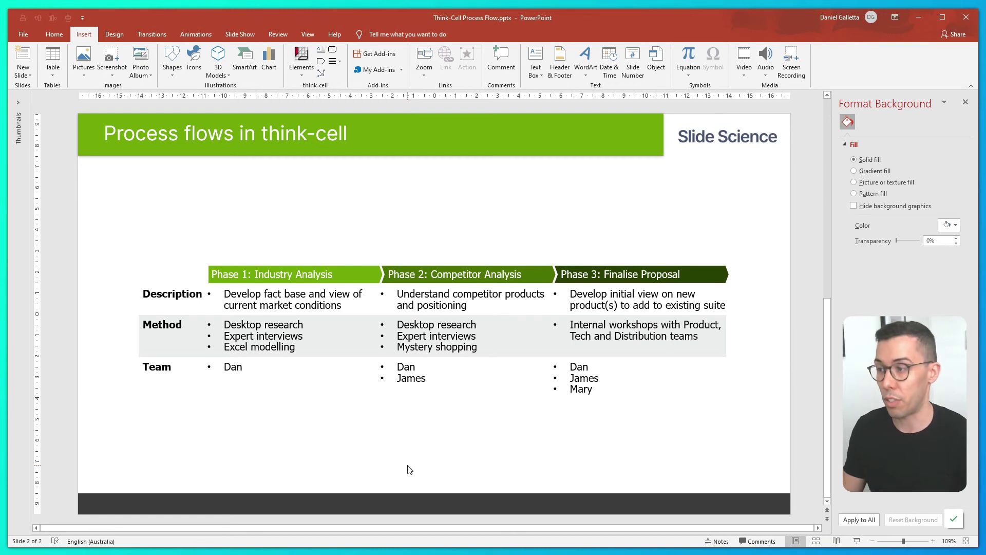
- Break each of the three phase headings onto two lines after the colon and centre the text
left_click(343, 266)
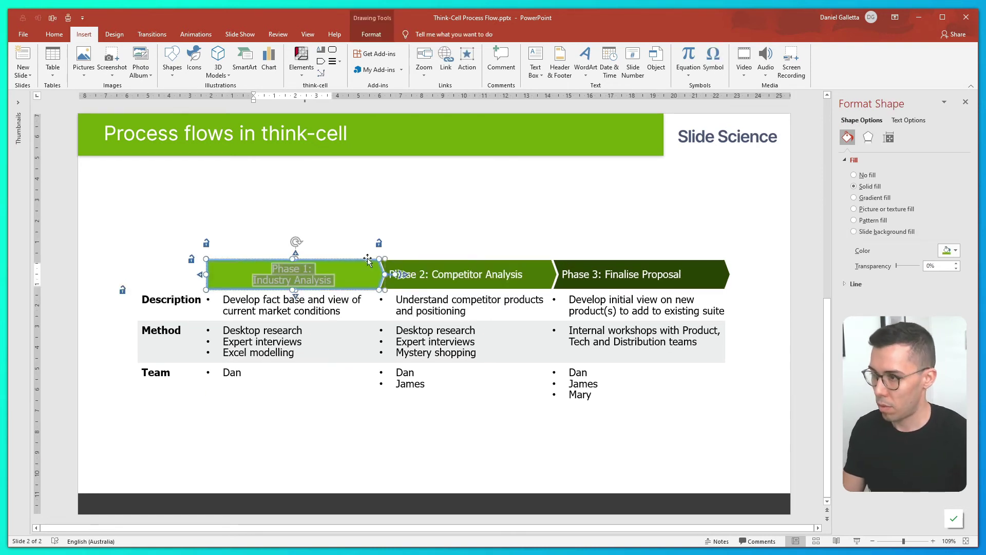
left_click(433, 273)
key("Return")
key("ctrl+a")
key("ctrl+e")
left_click(604, 272)
key("Return")
key("ctrl+a")
key("ctrl+e")
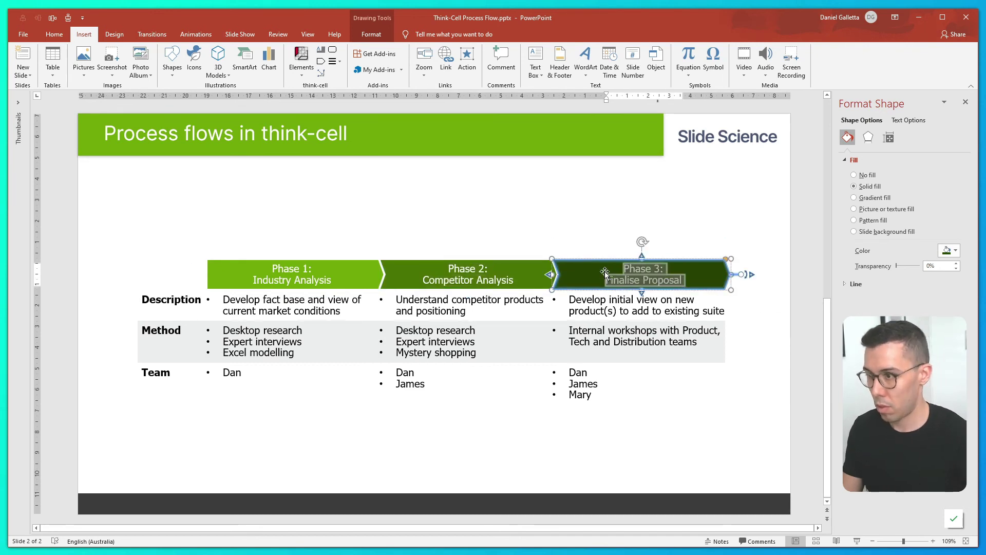
- Make the text of all three phase headings bold
left_click(343, 268, "shift")
key("ctrl+b")
left_click(705, 451)
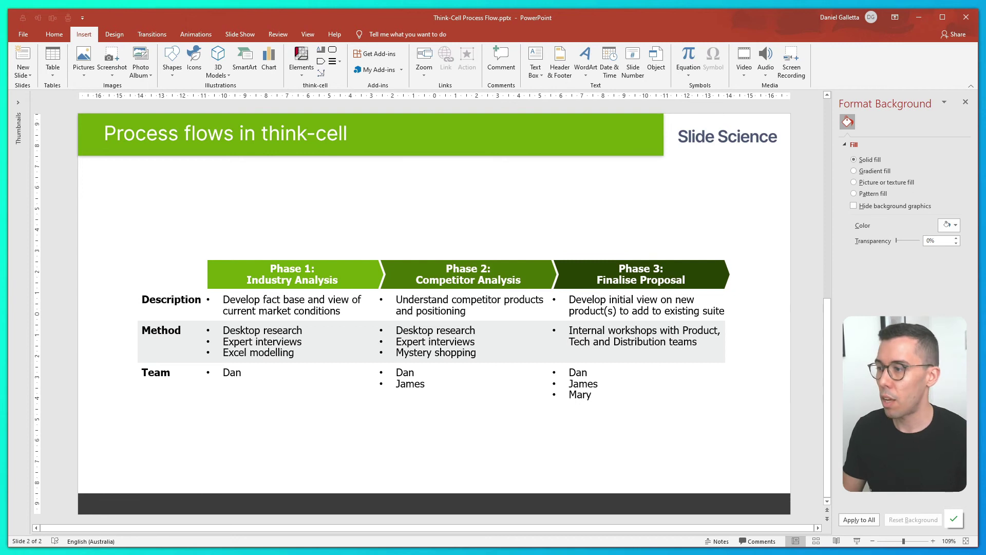
- Move the whole process flow up the slide, bringing its top edge closer to the title bar
left_click_drag(94, 229, 784, 450)
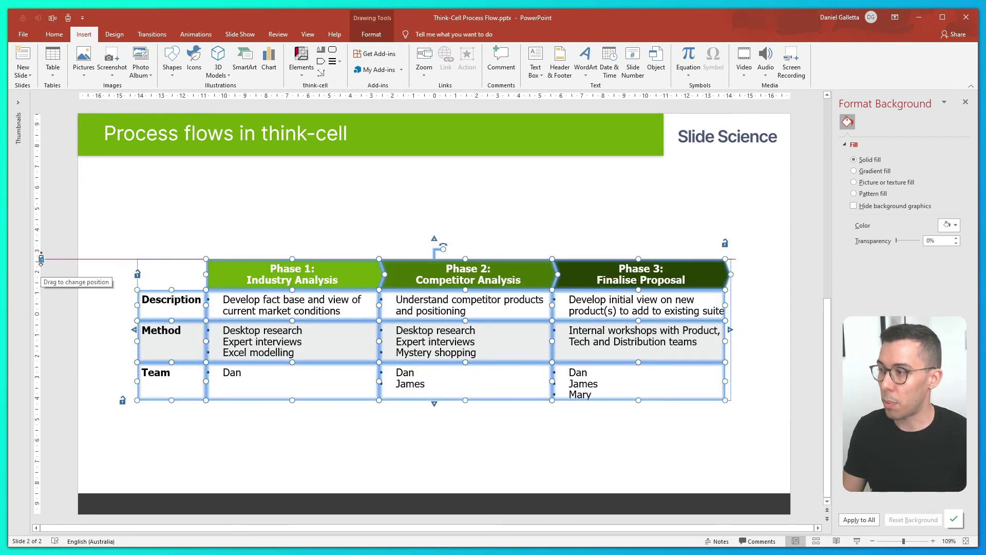
left_click_drag(41, 260, 41, 219)
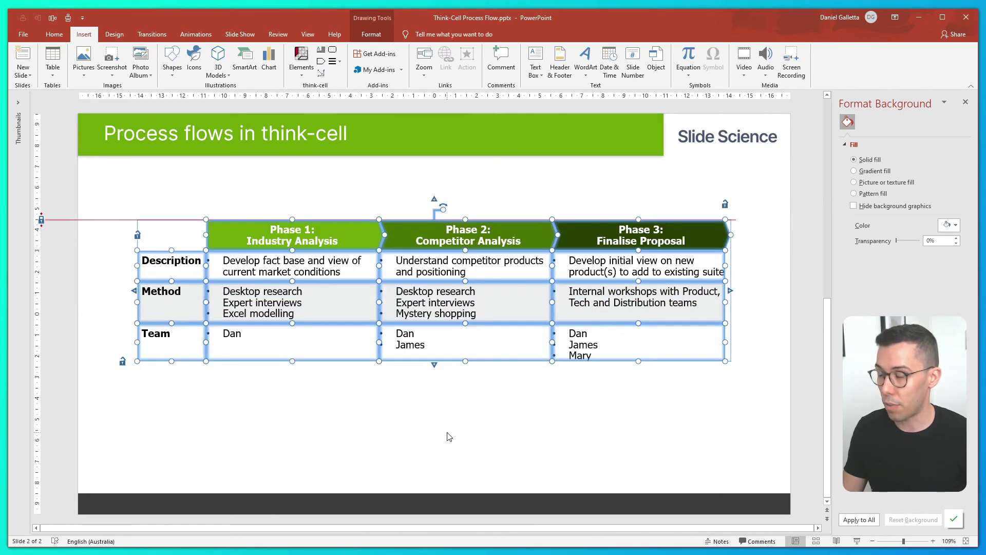
left_click(349, 370)
- Increase the height of the three phase heading arrows together by lowering their shared bottom edge slightly
left_click(232, 243)
left_click(436, 238, "shift")
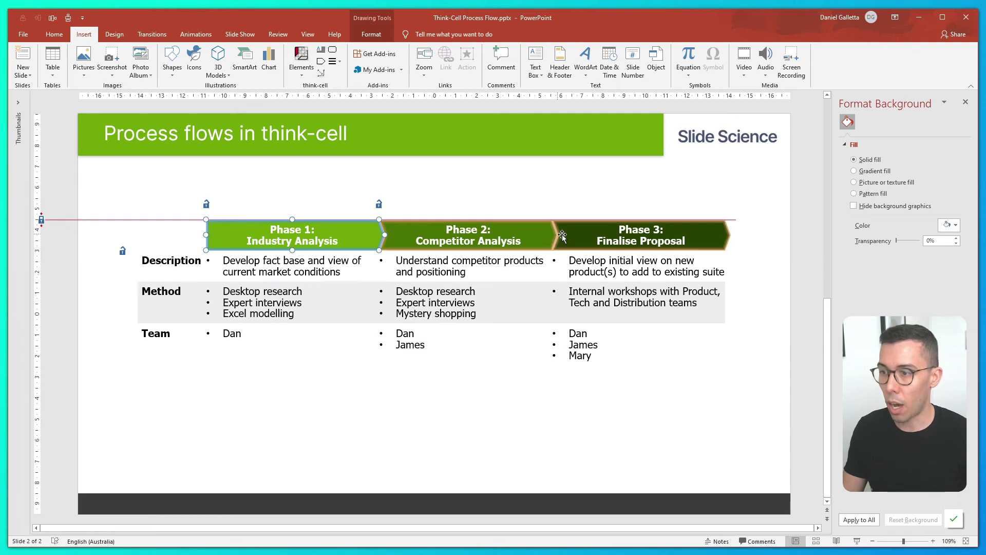
left_click(581, 236, "shift")
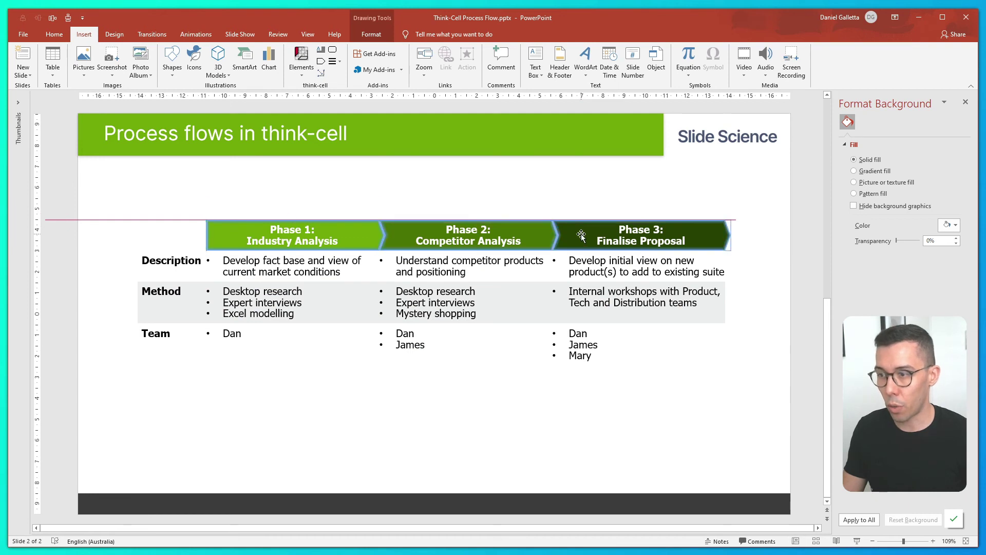
left_click(124, 257)
left_click_drag(124, 257, 124, 262)
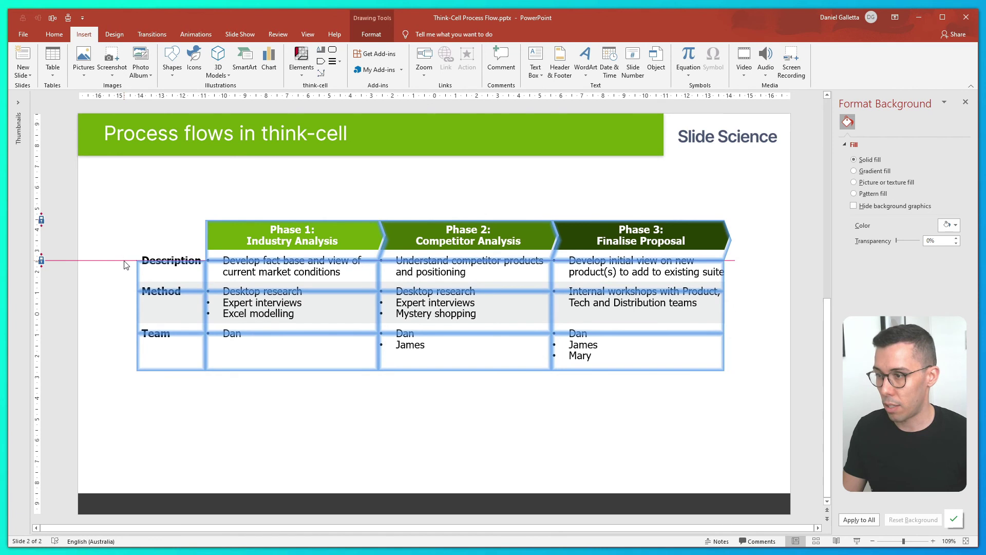
left_click(633, 419)
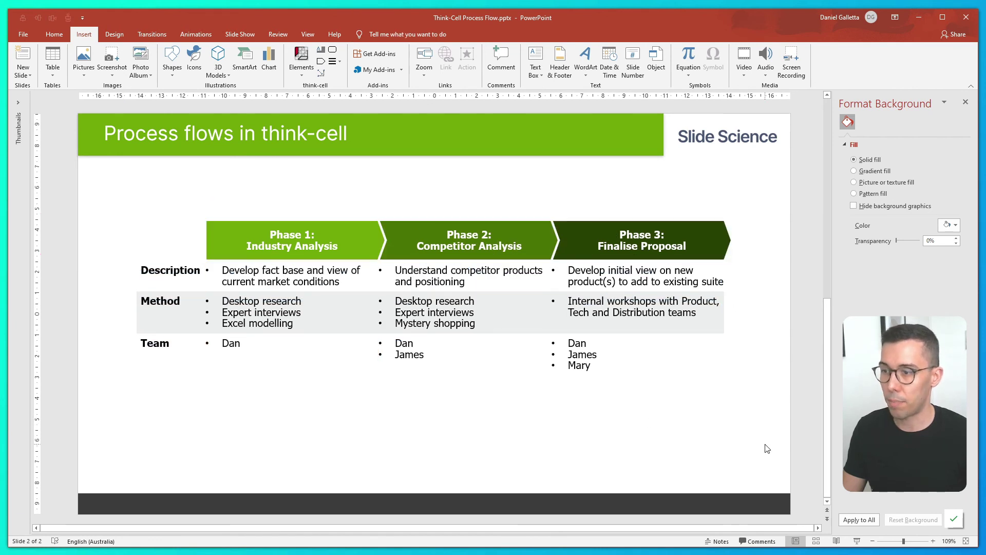